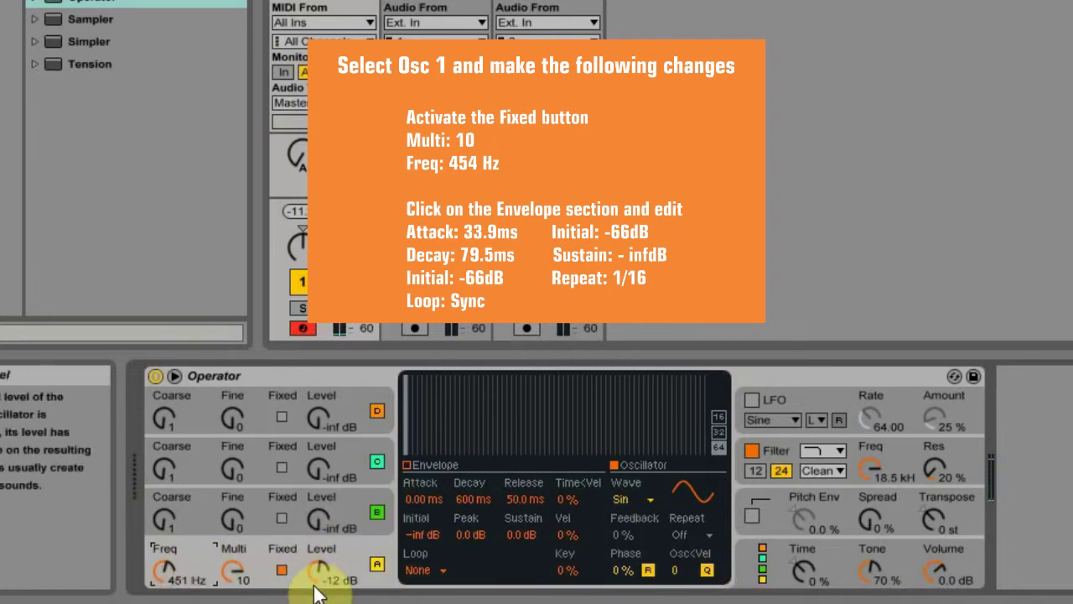
Step: Show oscillator A's envelope and set its Attack to 33.6 ms and Decay to 80.1 ms
{"action": "left_click", "coordinate": [410, 465]}
{"action": "left_click", "coordinate": [426, 498]}
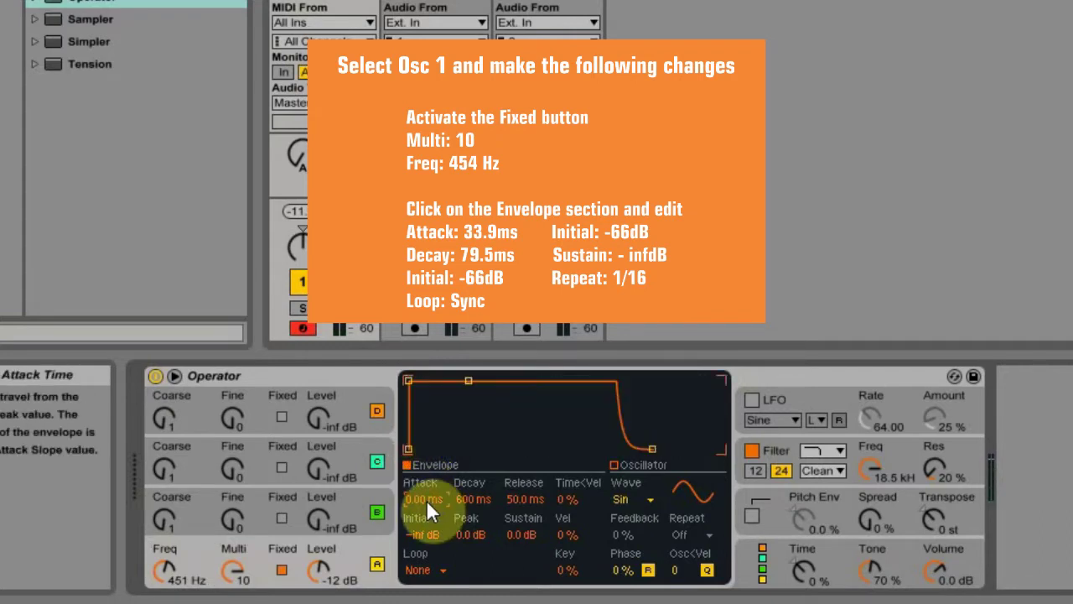
{"action": "mouse_move", "coordinate": [425, 498]}
{"action": "left_mouse_down"}
{"action": "mouse_move", "coordinate": [426, 461]}
{"action": "mouse_move", "coordinate": [437, 506]}
{"action": "left_mouse_up"}
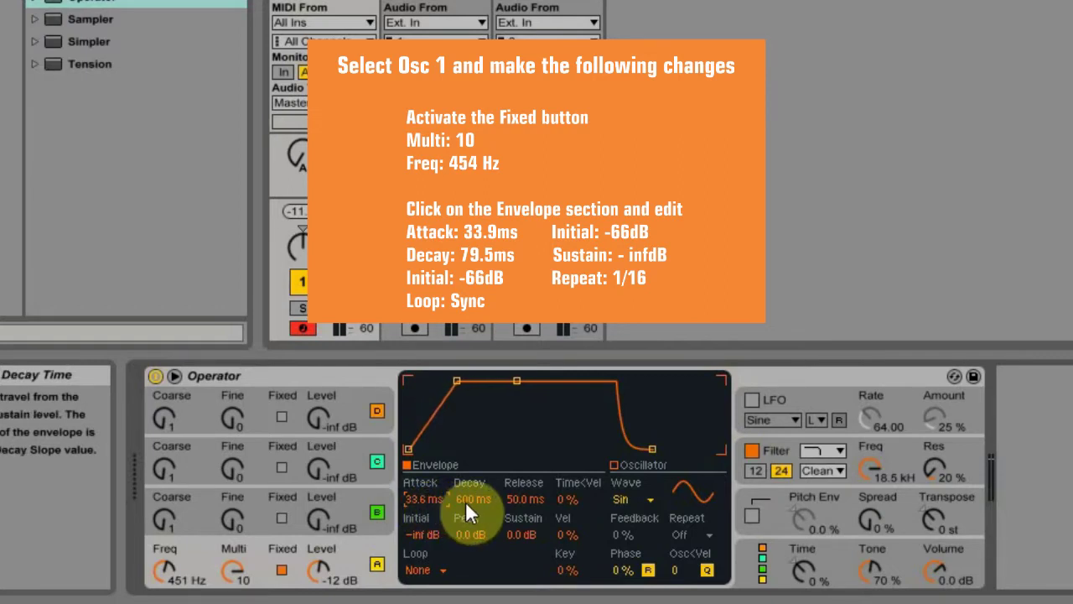
{"action": "left_click_drag", "start_coordinate": [466, 501], "coordinate": [465, 541]}
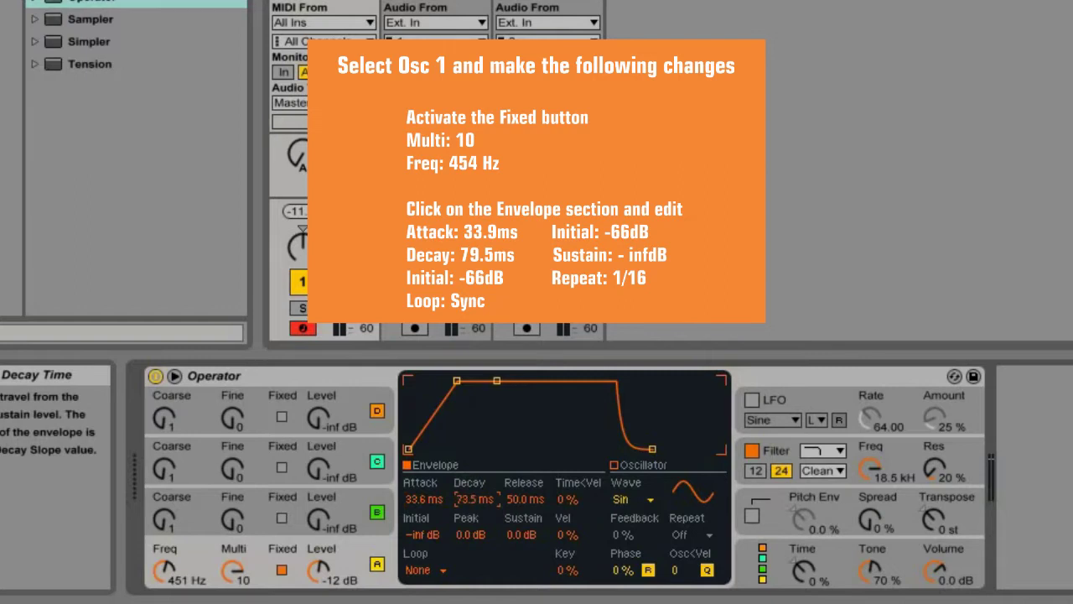
{"action": "left_click_drag", "start_coordinate": [465, 540], "coordinate": [466, 503]}
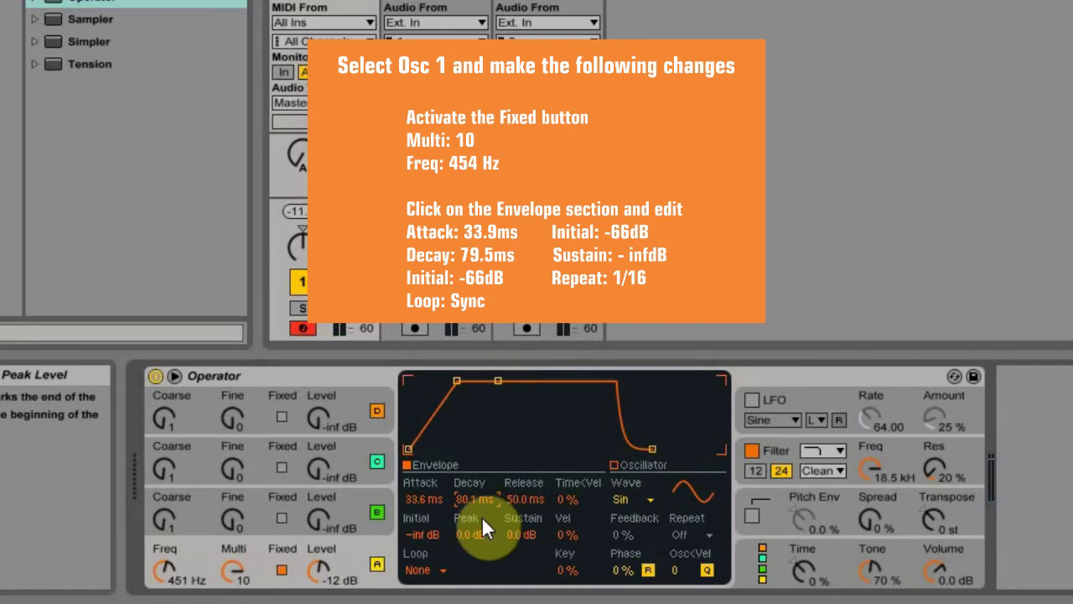
Step: Set oscillator A's envelope to Initial -67 dB, Peak -9.7 dB and Sustain -inf dB, with the Loop mode on Sync
{"action": "left_click_drag", "start_coordinate": [445, 533], "coordinate": [445, 526]}
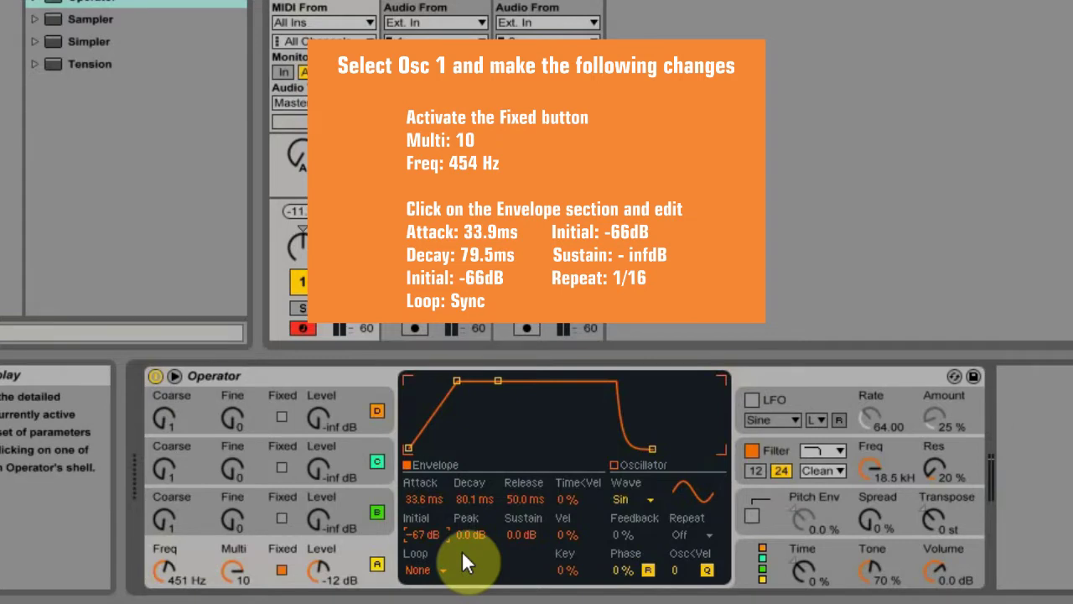
{"action": "mouse_move", "coordinate": [469, 533]}
{"action": "left_mouse_down"}
{"action": "mouse_move", "coordinate": [468, 554]}
{"action": "mouse_move", "coordinate": [469, 530]}
{"action": "left_mouse_up"}
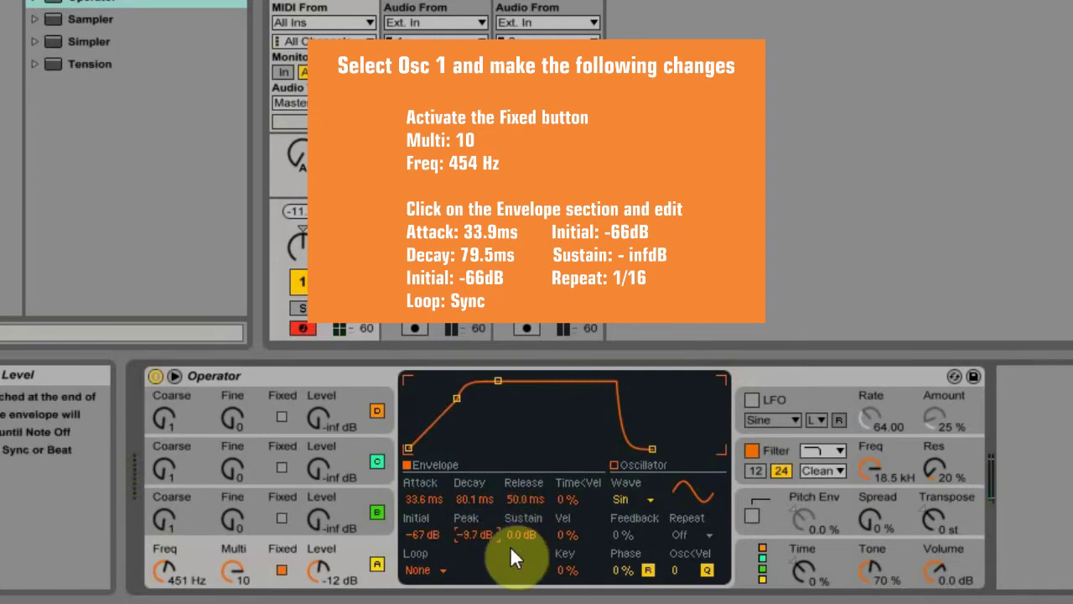
{"action": "left_click_drag", "start_coordinate": [523, 538], "coordinate": [523, 595]}
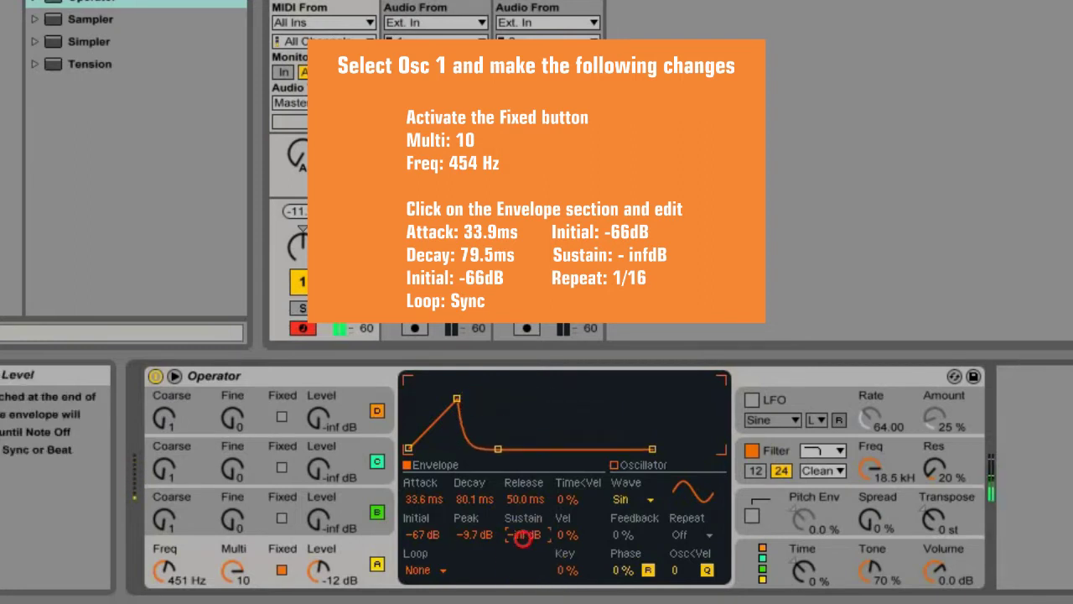
{"action": "left_click", "coordinate": [430, 569]}
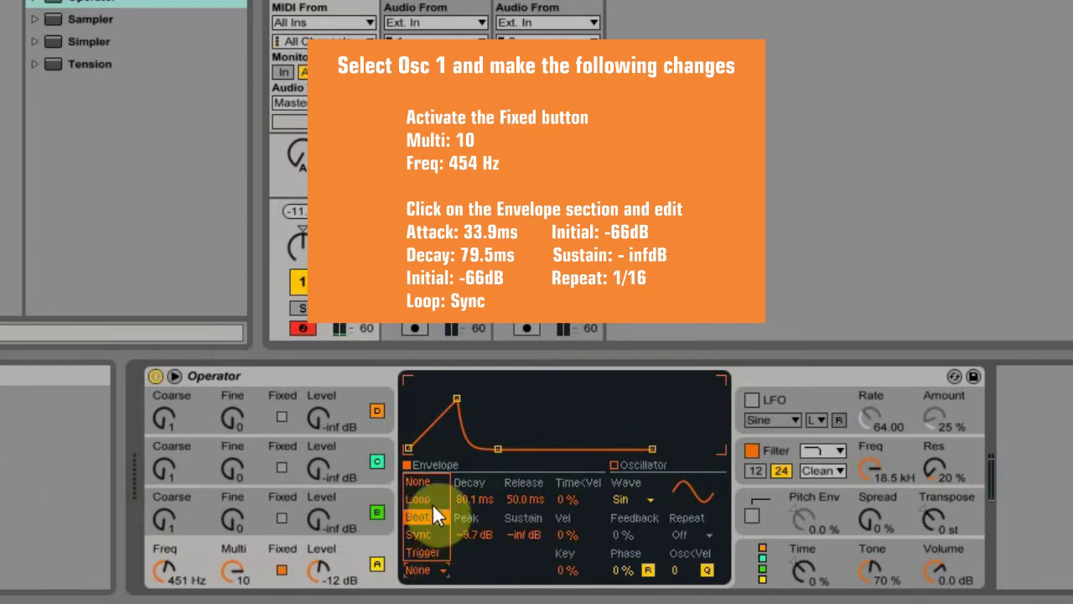
{"action": "left_click", "coordinate": [430, 534]}
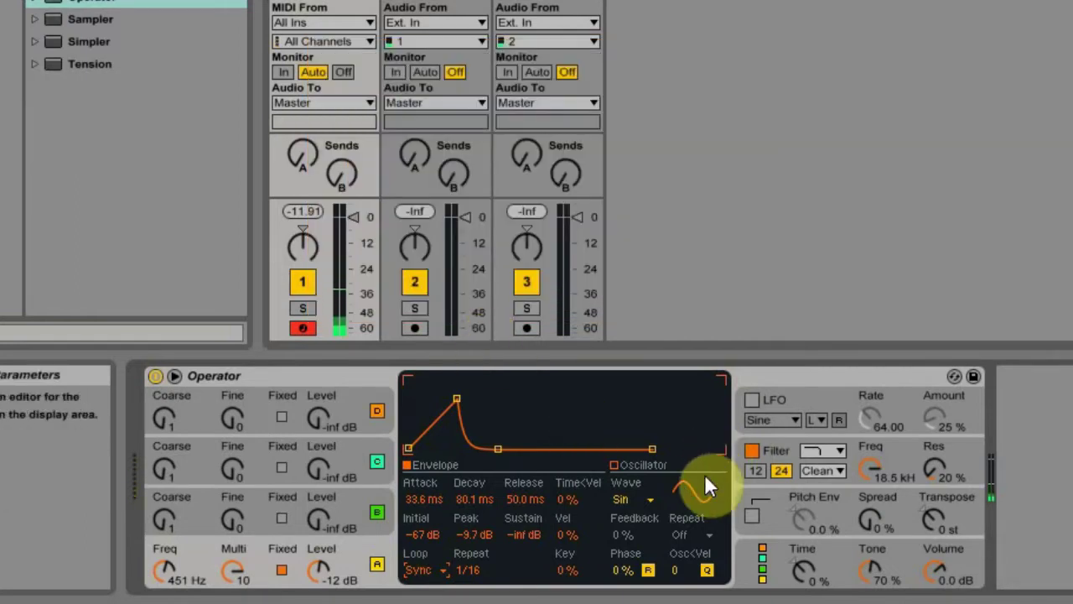
Step: Enable the pitch envelope at 100 % and limit its Destination A to oscillator A by switching off B, C and D
{"action": "left_click", "coordinate": [897, 520]}
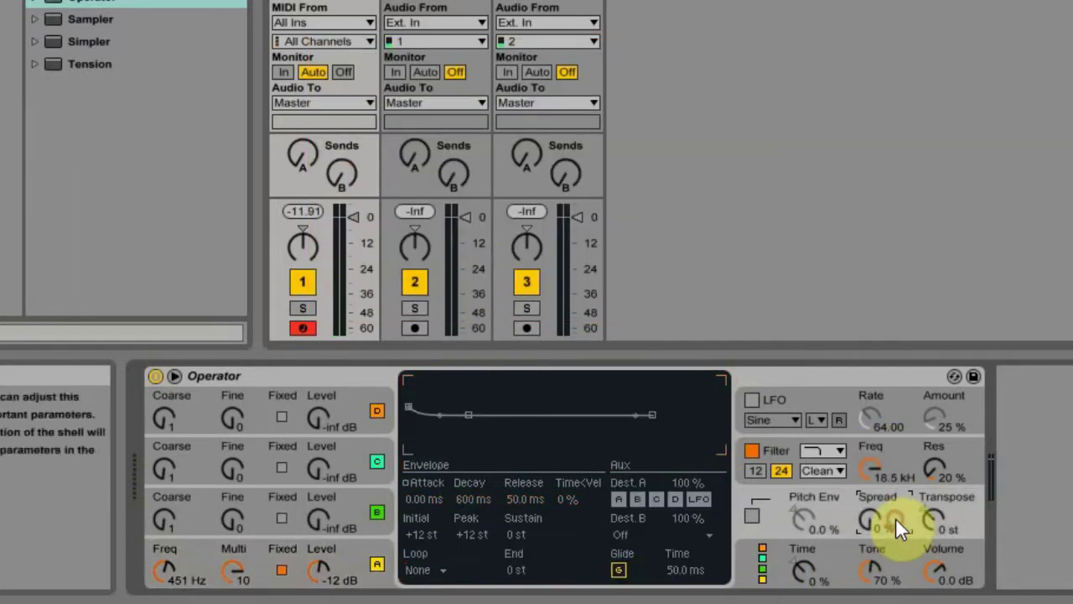
{"action": "left_click", "coordinate": [752, 517]}
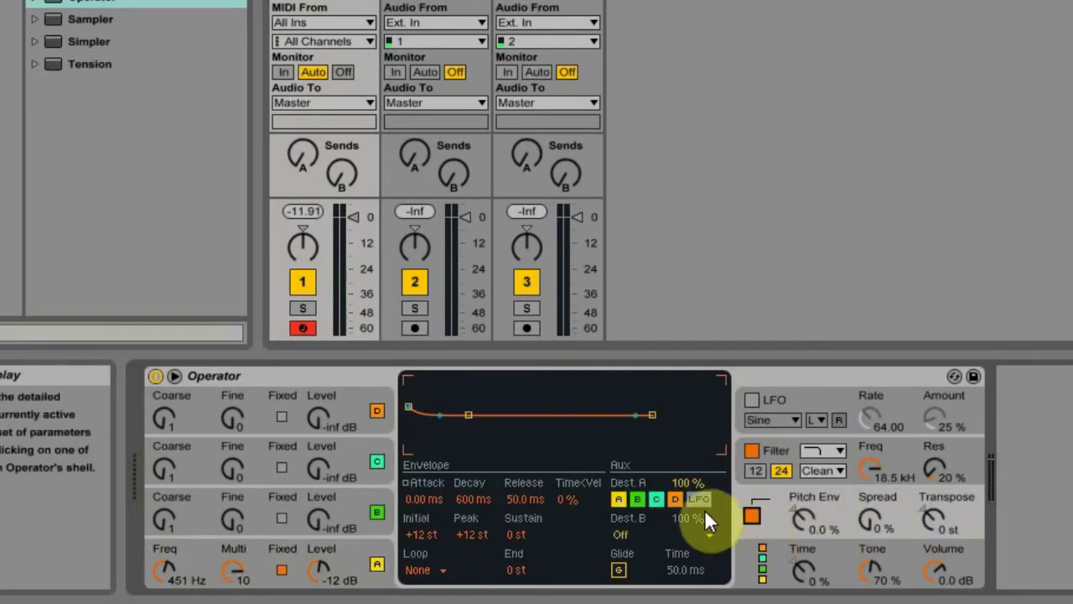
{"action": "left_click", "coordinate": [675, 499]}
{"action": "left_click", "coordinate": [657, 499]}
{"action": "left_click", "coordinate": [637, 499]}
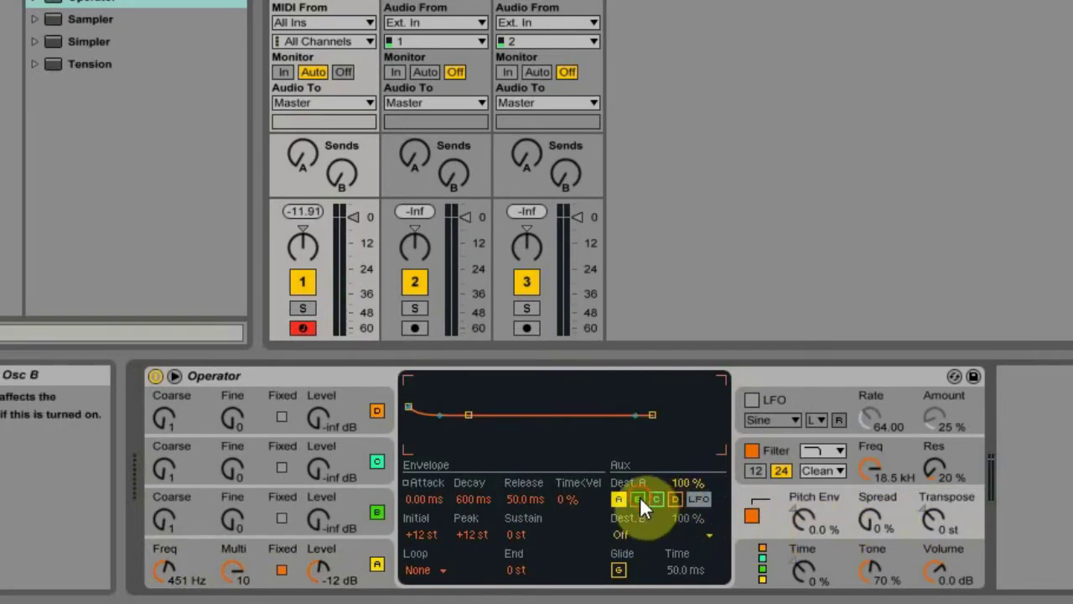
{"action": "left_click", "coordinate": [803, 521]}
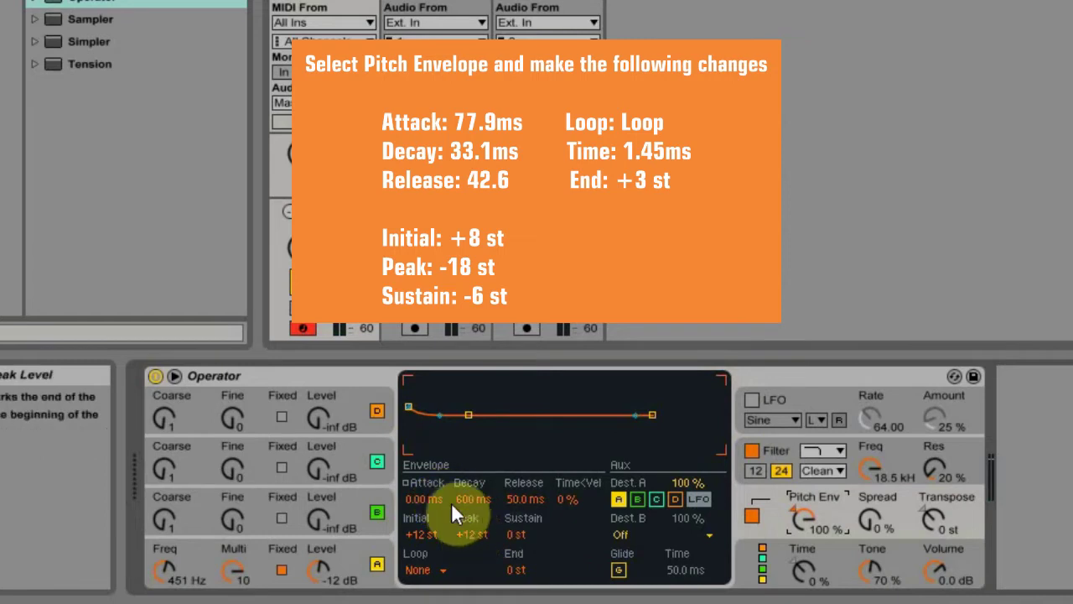
Step: Set the pitch envelope's Attack to 79.3 ms, Decay to 33.9 ms and Release to 43.9 ms
{"action": "left_click_drag", "start_coordinate": [425, 498], "coordinate": [424, 463]}
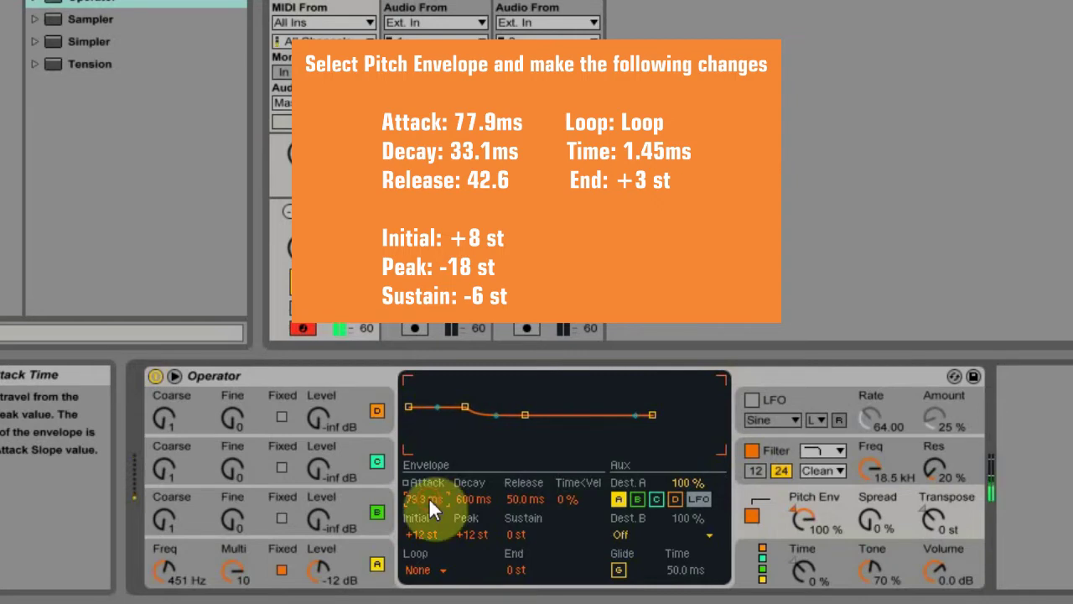
{"action": "left_click", "coordinate": [472, 498]}
{"action": "left_click_drag", "start_coordinate": [472, 498], "coordinate": [472, 523]}
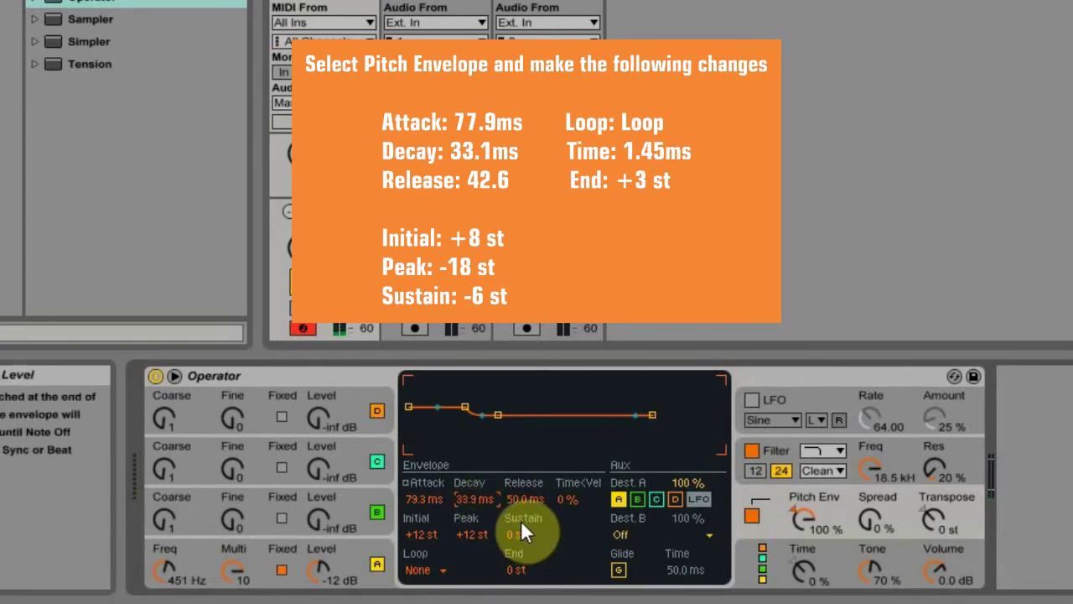
{"action": "left_click_drag", "start_coordinate": [521, 501], "coordinate": [526, 497]}
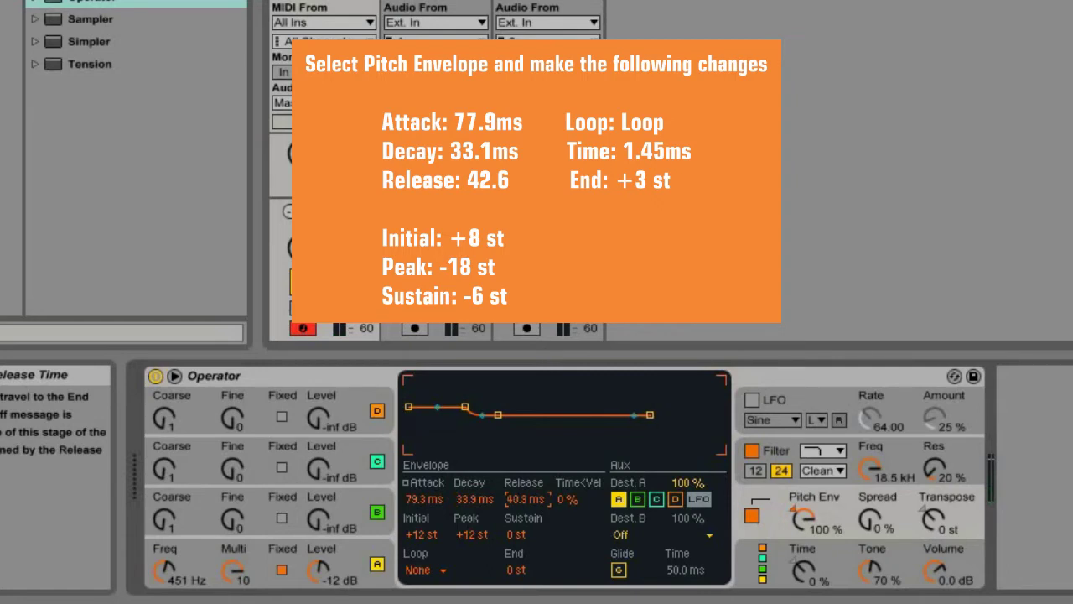
{"action": "left_click_drag", "start_coordinate": [526, 496], "coordinate": [525, 494]}
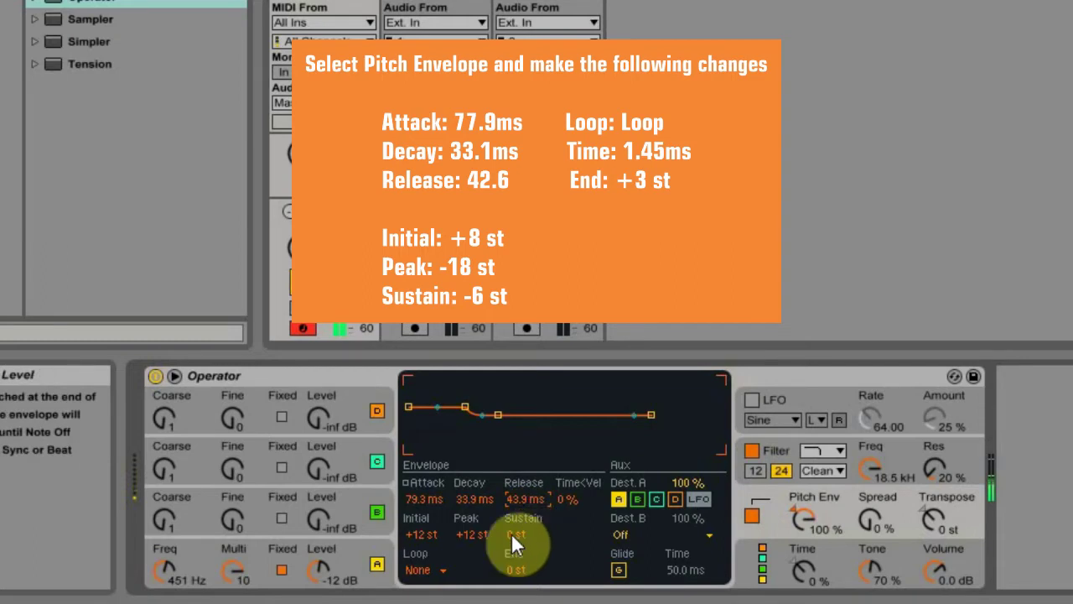
Step: Set the pitch envelope's levels to Initial +8 st, Peak -18 st and Sustain -6 st
{"action": "left_click", "coordinate": [421, 534]}
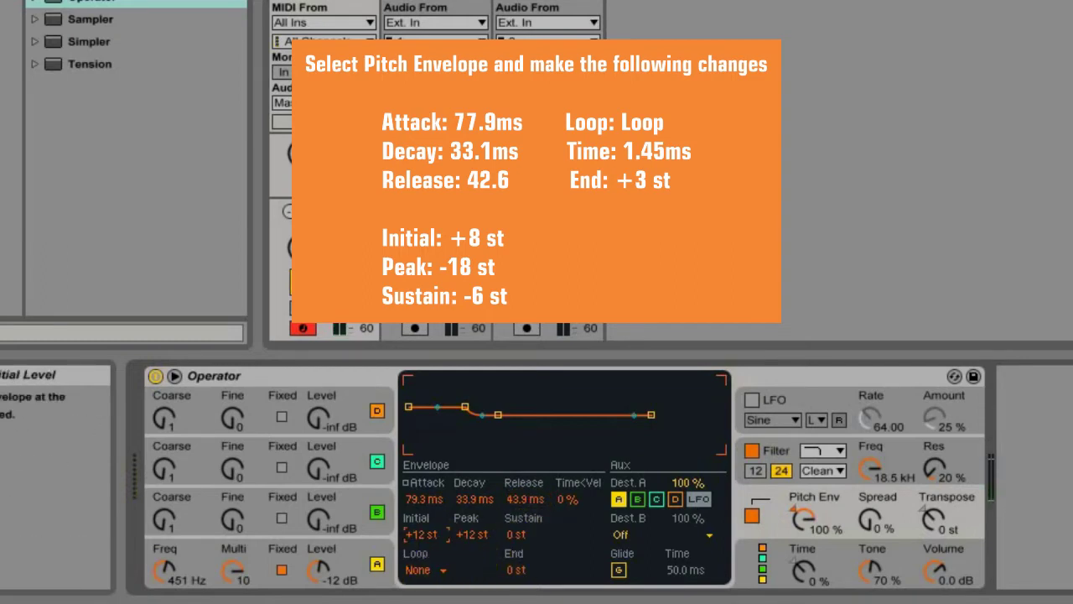
{"action": "left_click_drag", "start_coordinate": [422, 534], "coordinate": [468, 574]}
{"action": "left_click", "coordinate": [468, 534]}
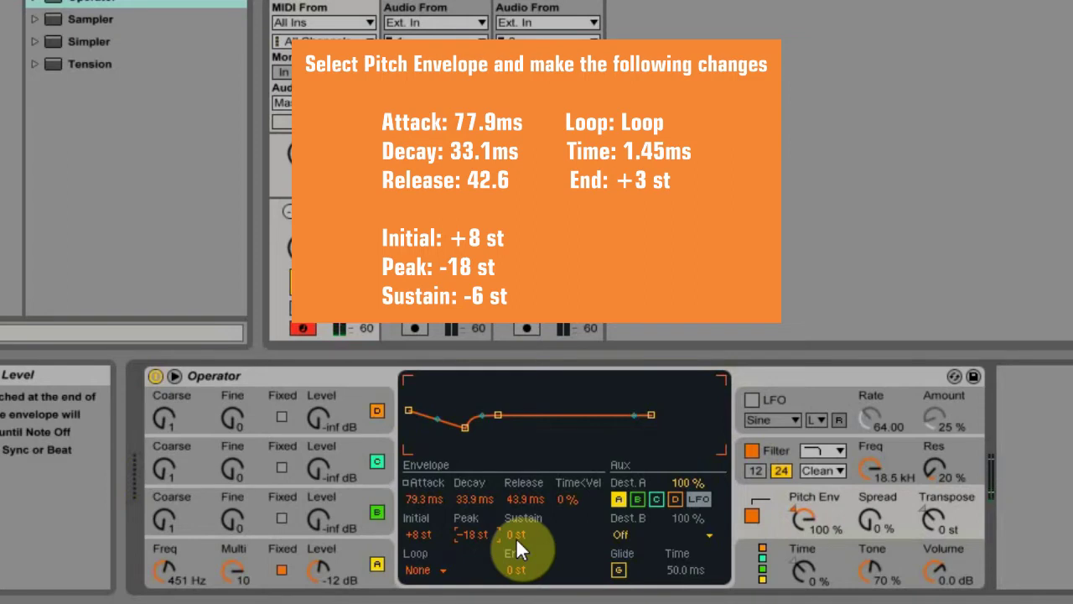
{"action": "left_click_drag", "start_coordinate": [514, 537], "coordinate": [518, 537]}
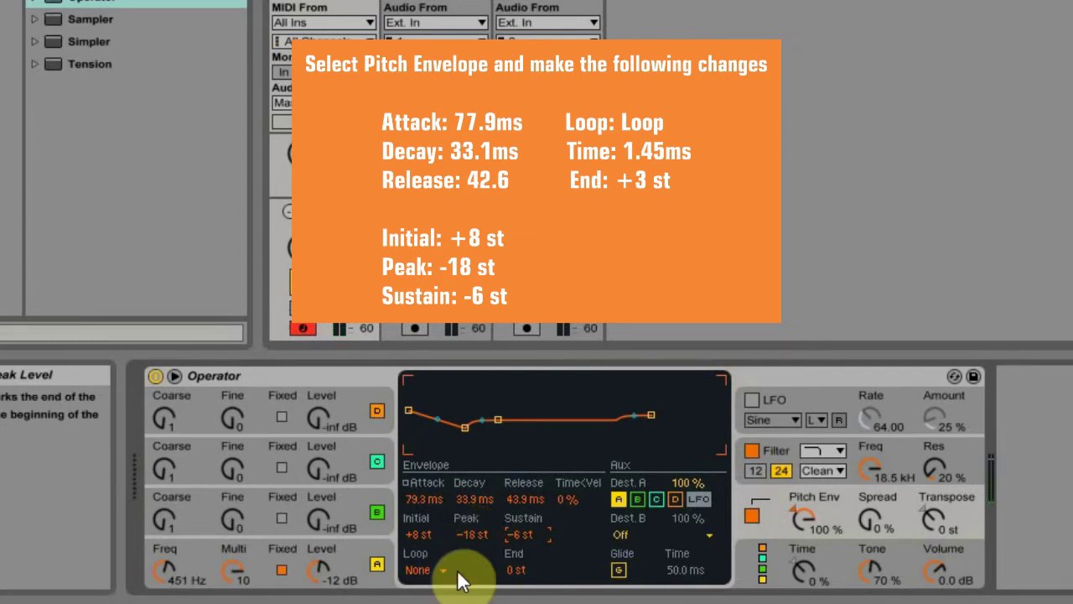
Step: Set the pitch envelope's Loop mode to Loop with a Time of 1.45 ms and an End level of +3 st
{"action": "left_click", "coordinate": [431, 574]}
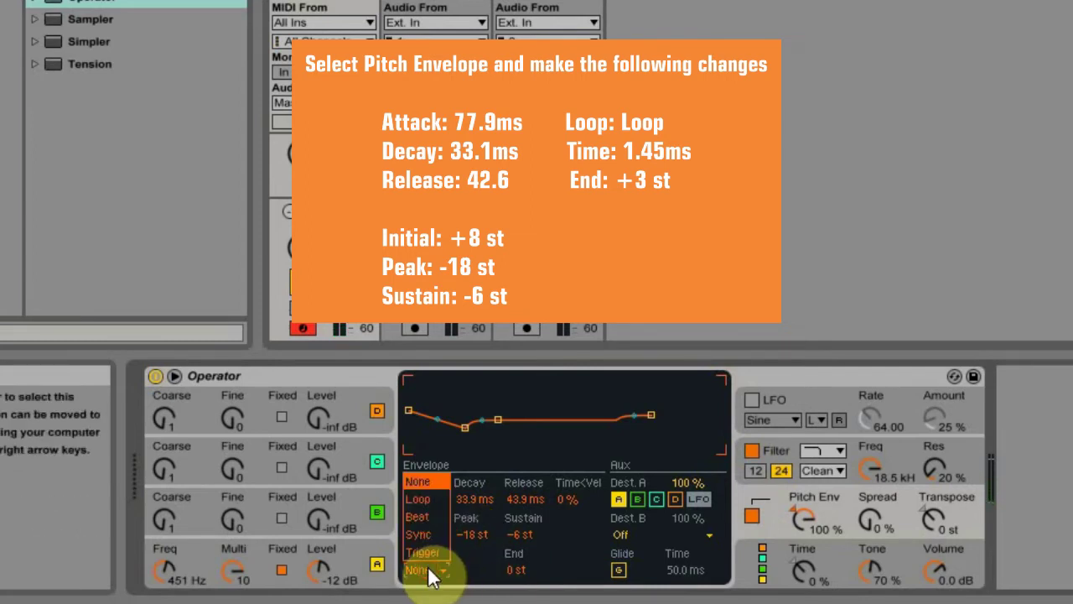
{"action": "left_click", "coordinate": [422, 520]}
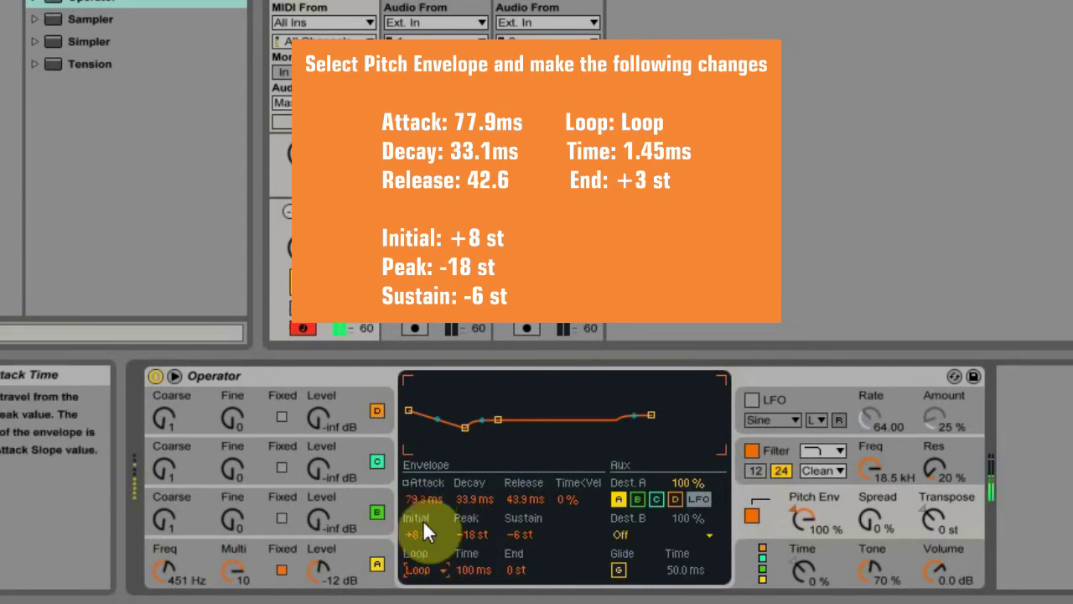
{"action": "left_click", "coordinate": [477, 572]}
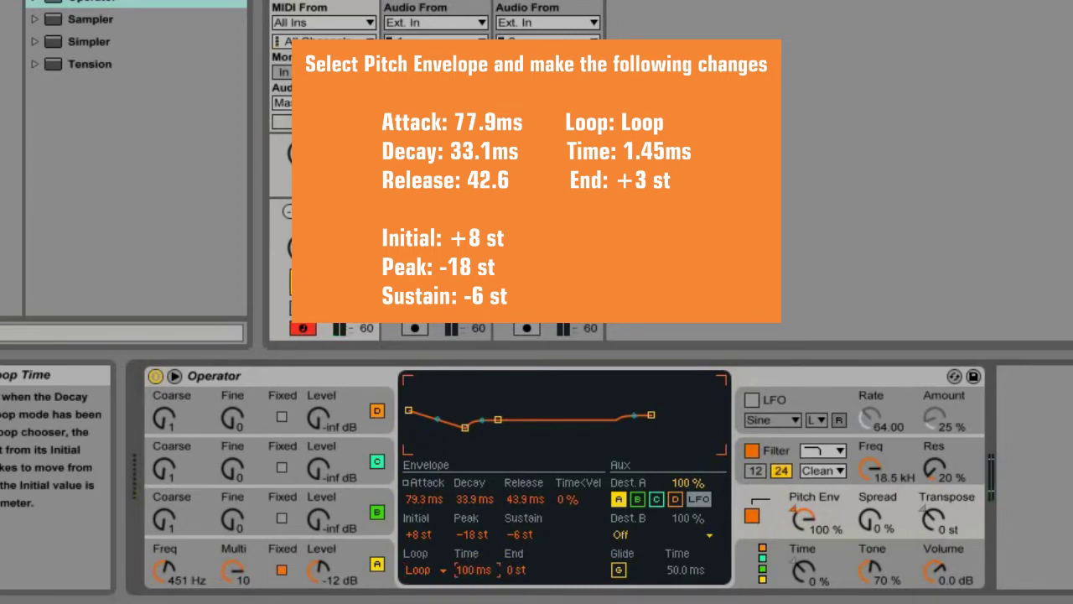
{"action": "left_click_drag", "start_coordinate": [478, 572], "coordinate": [478, 587]}
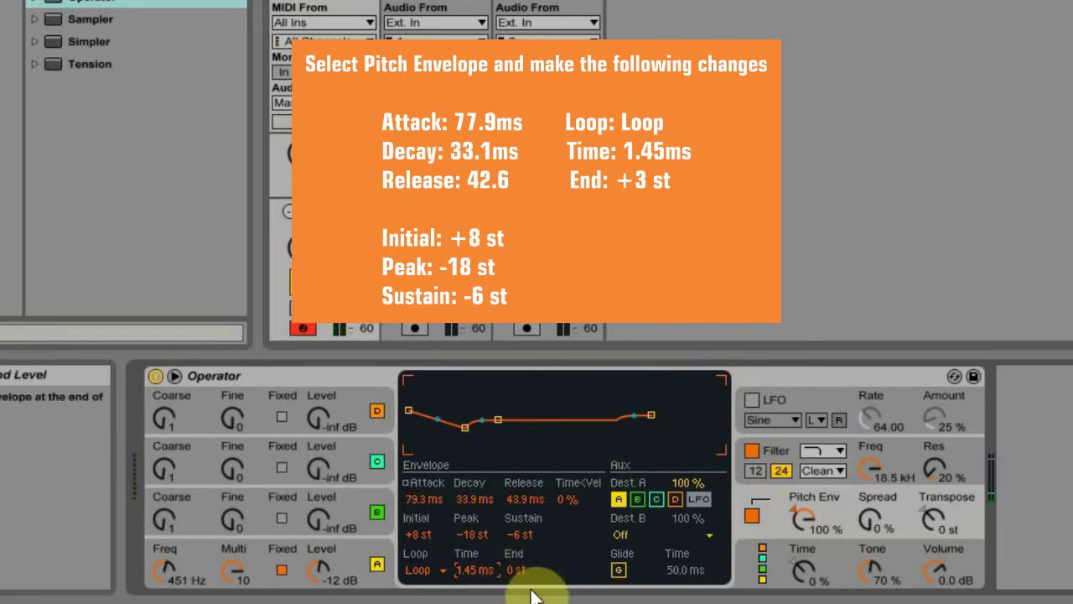
{"action": "left_click_drag", "start_coordinate": [531, 580], "coordinate": [523, 577]}
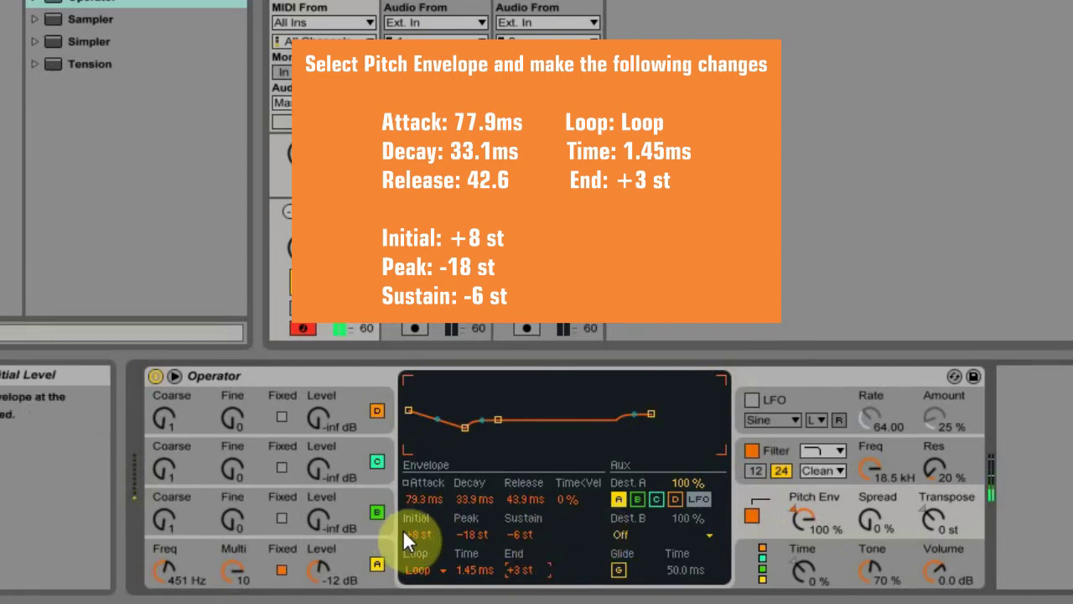
Step: Review the oscillator A and pitch envelope settings, and set oscillator A's envelope Release to 43.9 ms
{"action": "left_click", "coordinate": [375, 542]}
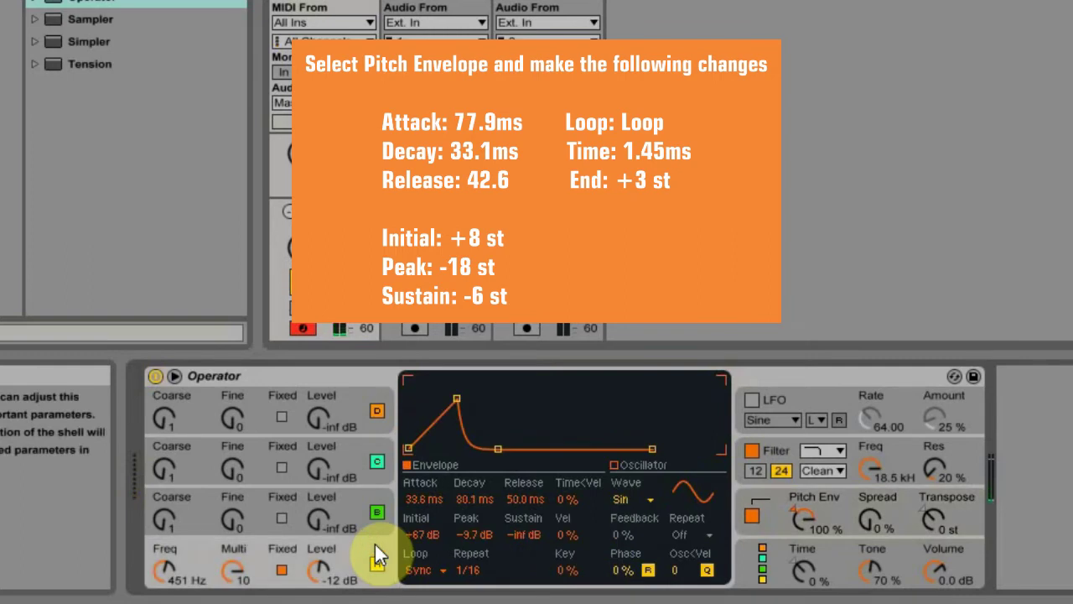
{"action": "left_click", "coordinate": [837, 506]}
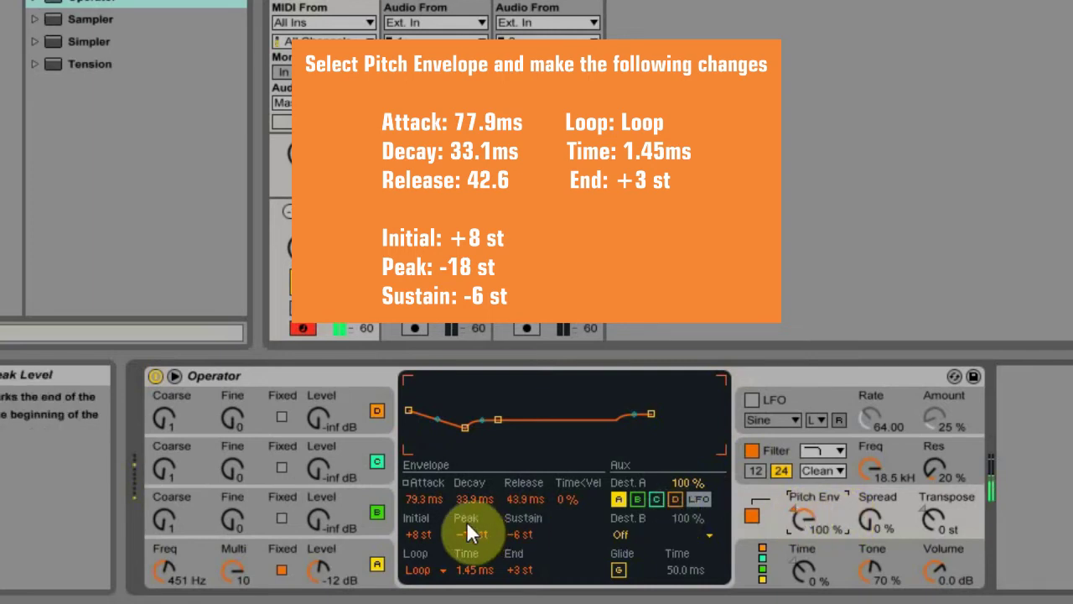
{"action": "left_click", "coordinate": [353, 543]}
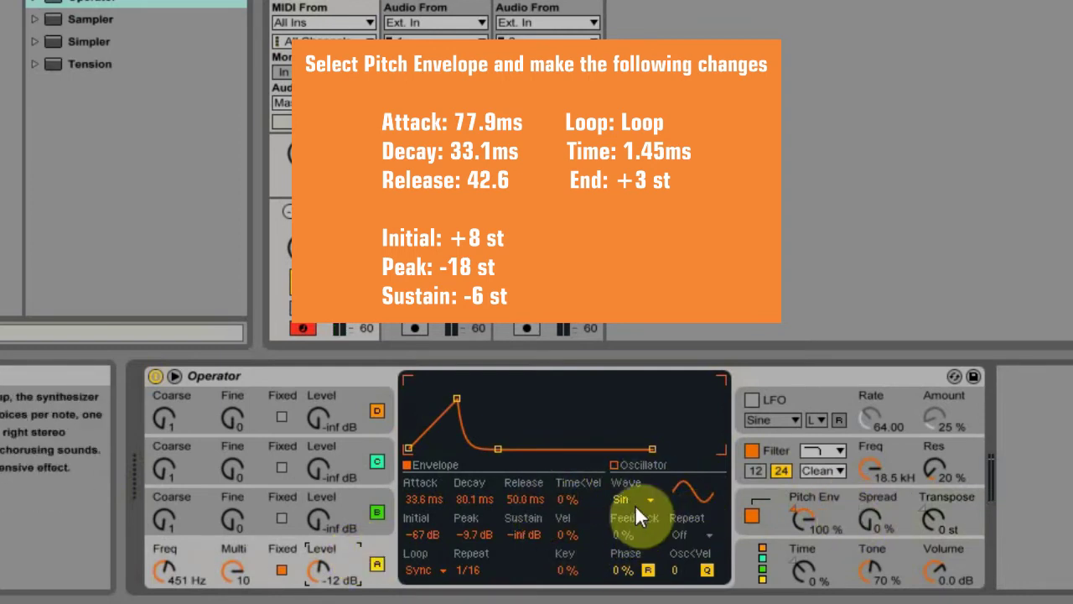
{"action": "mouse_move", "coordinate": [525, 499]}
{"action": "left_mouse_down"}
{"action": "mouse_move", "coordinate": [525, 513]}
{"action": "mouse_move", "coordinate": [531, 494]}
{"action": "left_mouse_up"}
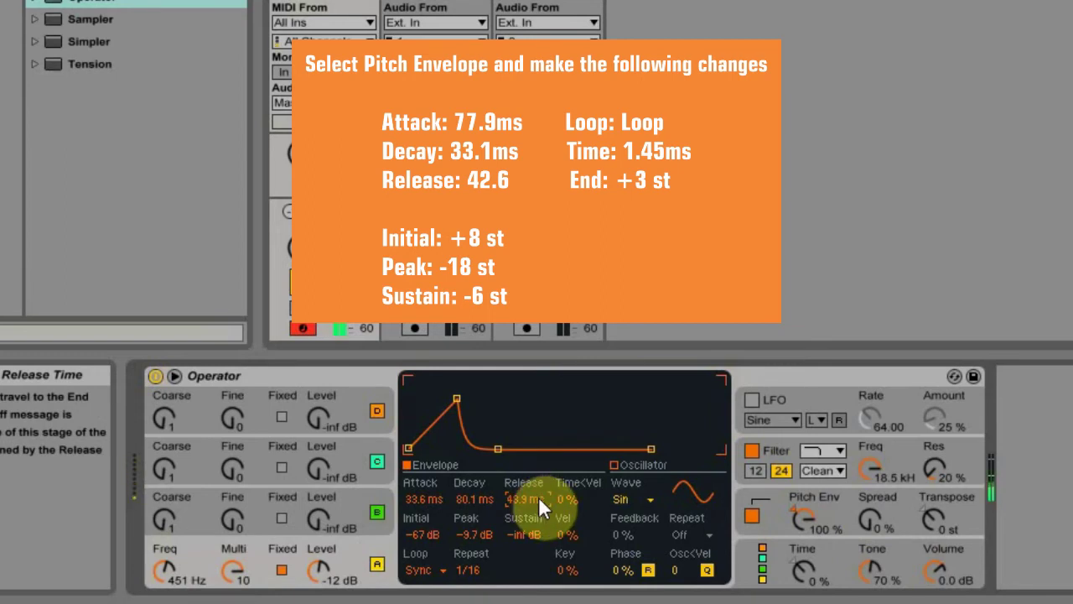
Step: Return to the pitch envelope, fine-tune its Sustain to -6 st and readjust its End level
{"action": "left_click", "coordinate": [894, 512]}
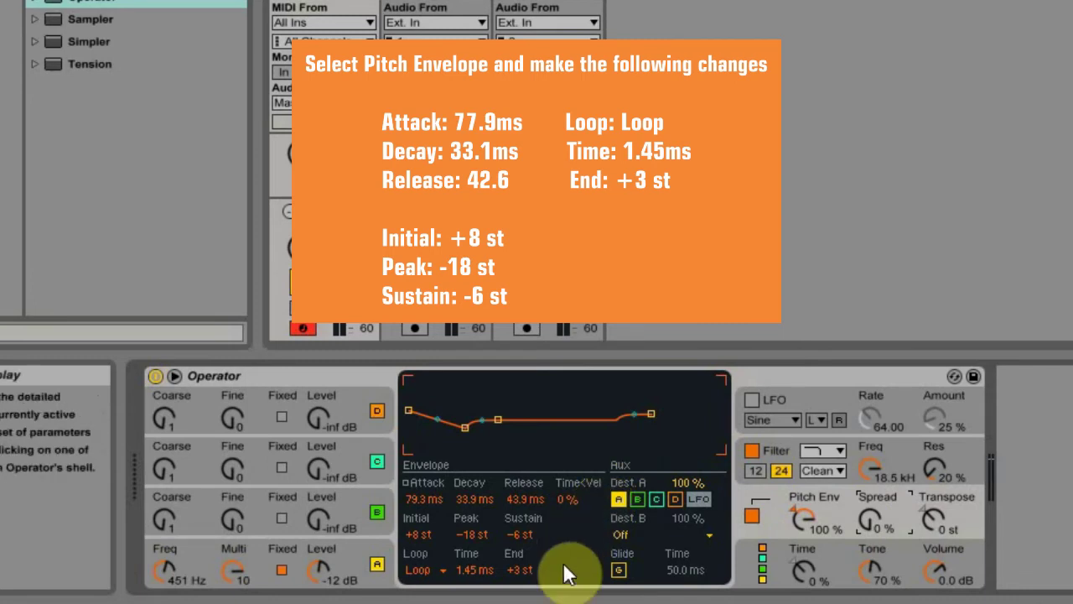
{"action": "left_click", "coordinate": [520, 534]}
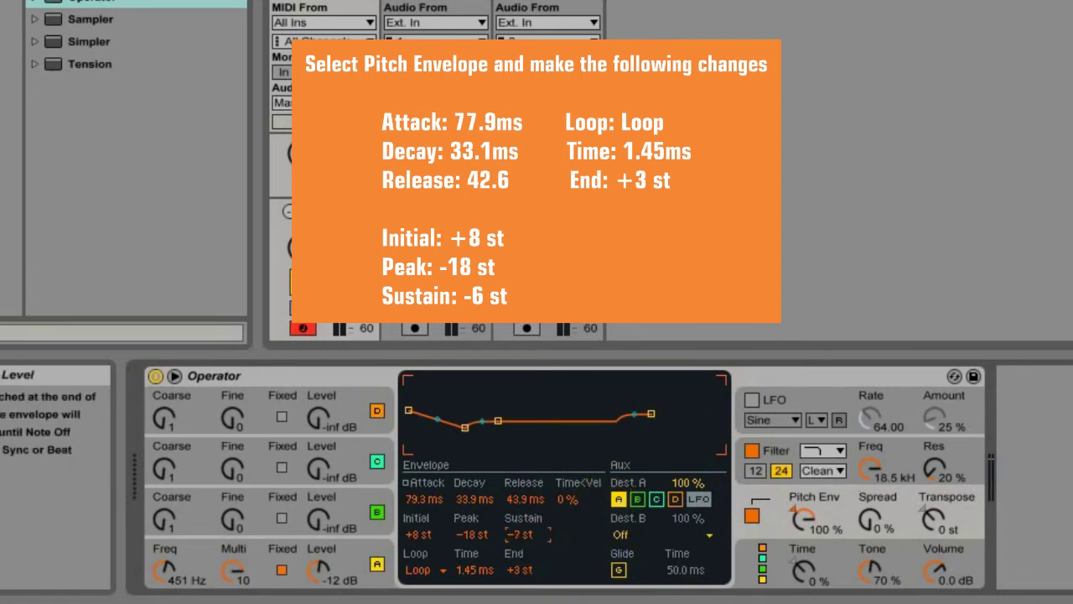
{"action": "left_click_drag", "start_coordinate": [520, 534], "coordinate": [520, 528]}
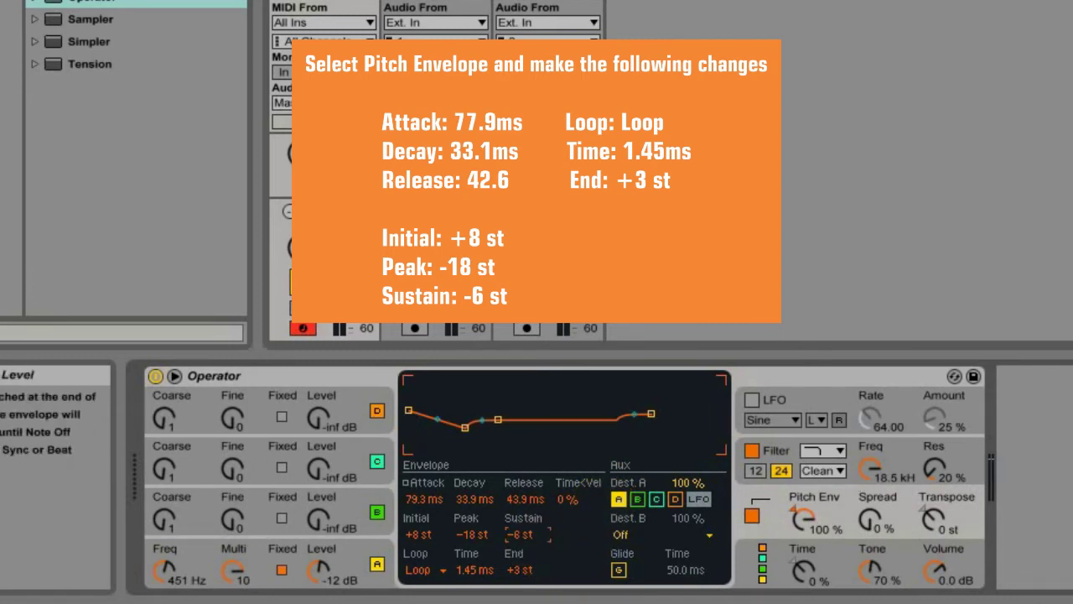
{"action": "left_click", "coordinate": [519, 569]}
{"action": "left_click_drag", "start_coordinate": [518, 569], "coordinate": [517, 573]}
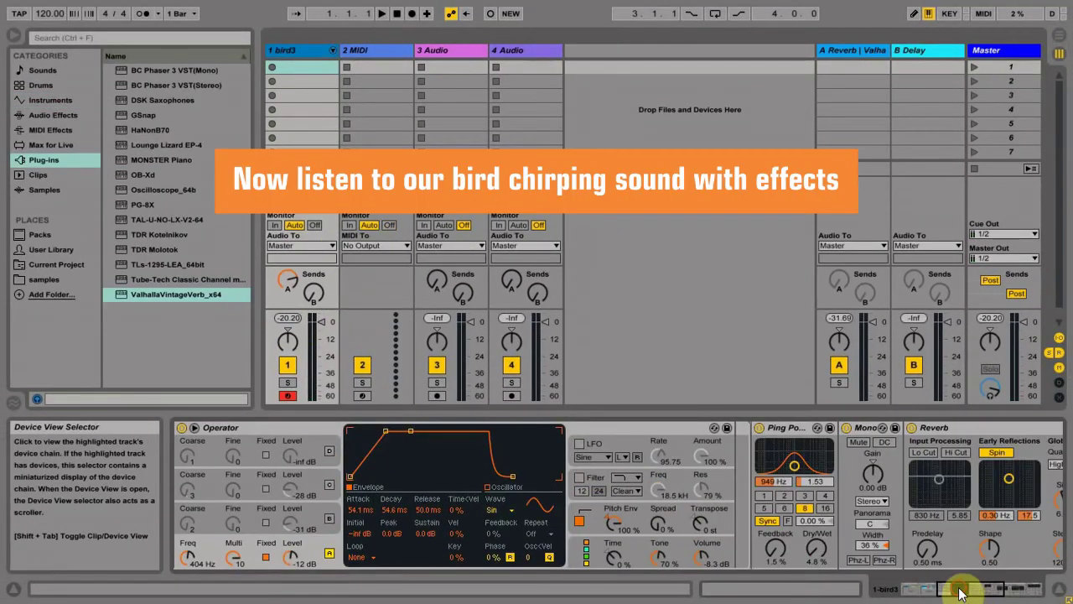
Step: Bring the Instrument Rack's chain list into view and play a note to audition the bird sound with its effects
{"action": "mouse_move", "coordinate": [962, 589]}
{"action": "left_mouse_down"}
{"action": "mouse_move", "coordinate": [937, 589]}
{"action": "mouse_move", "coordinate": [951, 589]}
{"action": "left_mouse_up"}
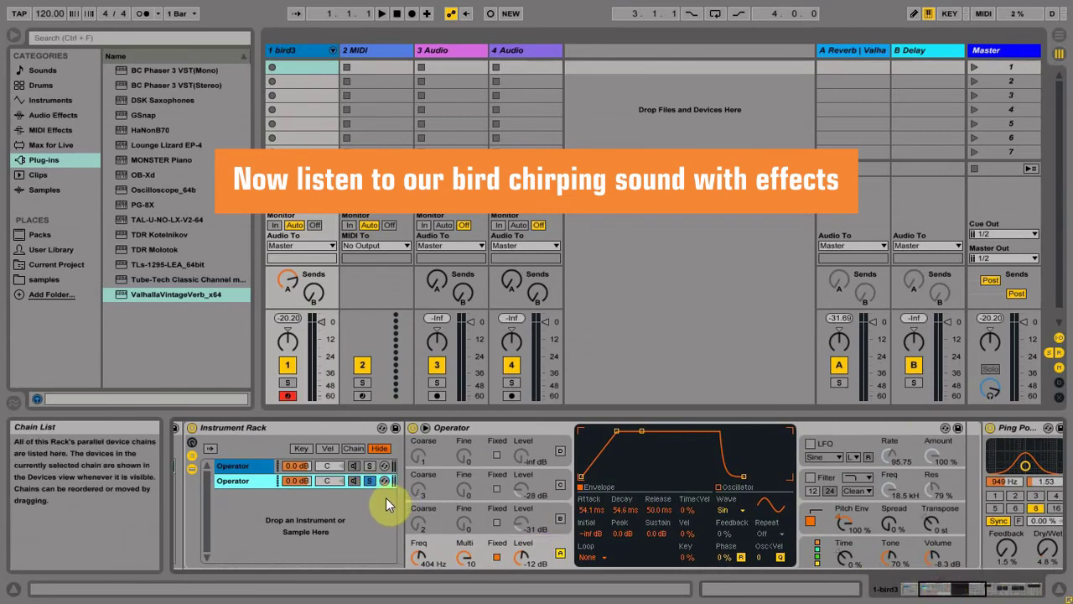
{"action": "key", "text": "a"}
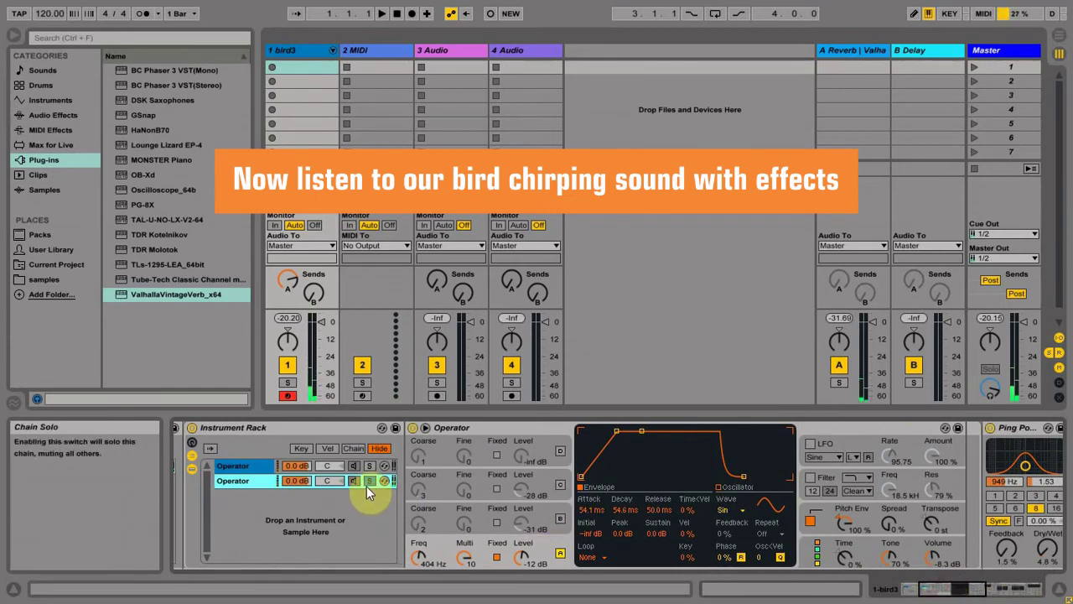
Step: Alternate soloing between the two Operator chains in the Instrument Rack to compare their bird chirps with the effects applied
{"action": "left_click", "coordinate": [367, 471]}
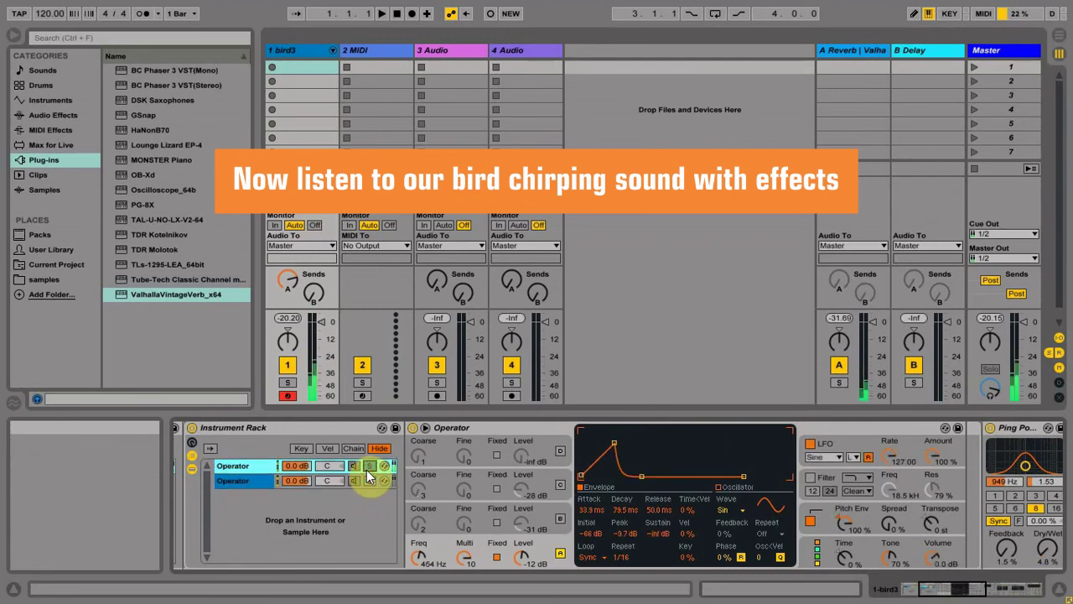
{"action": "left_click", "coordinate": [369, 467]}
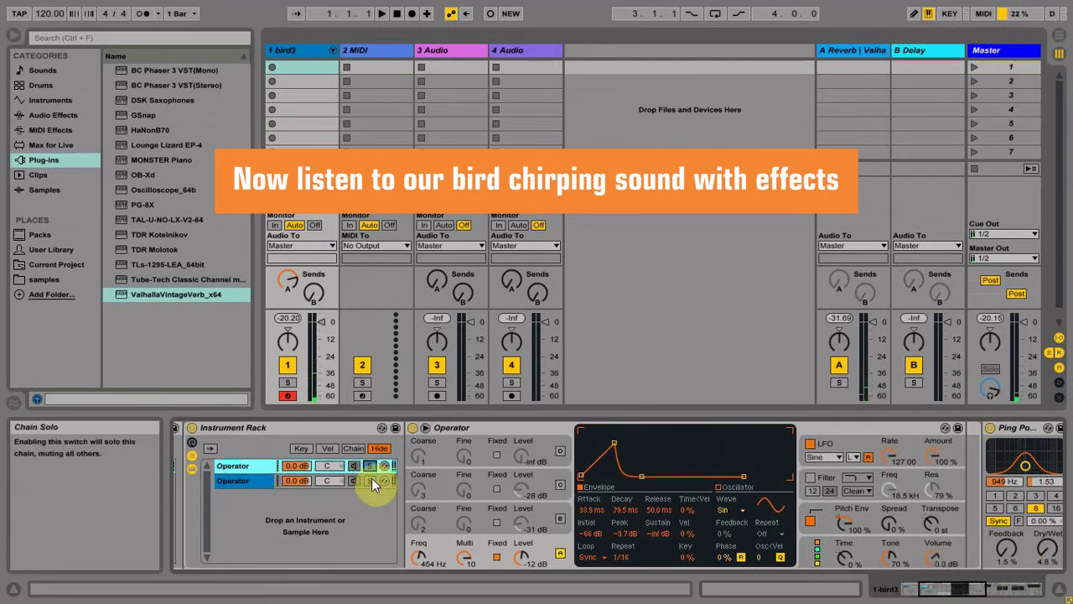
{"action": "left_click", "coordinate": [371, 479]}
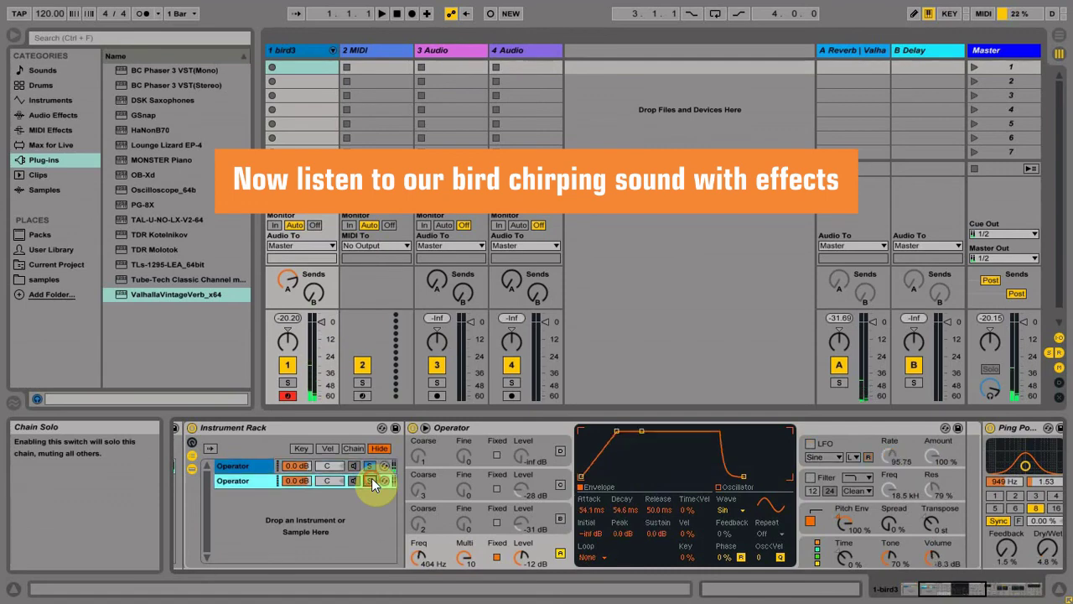
{"action": "left_click", "coordinate": [371, 480]}
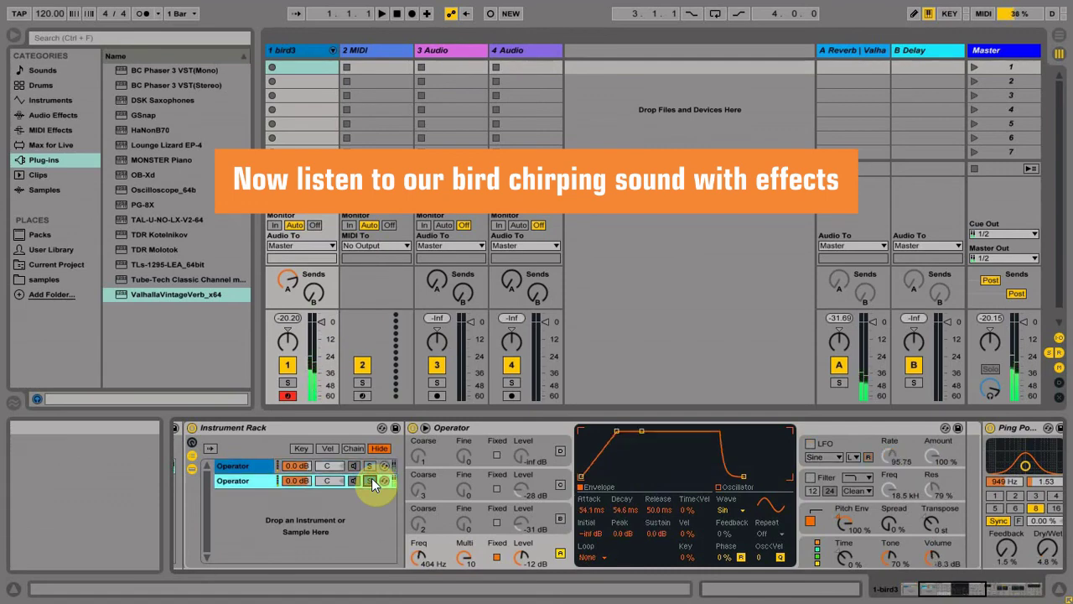
{"action": "left_click", "coordinate": [371, 478]}
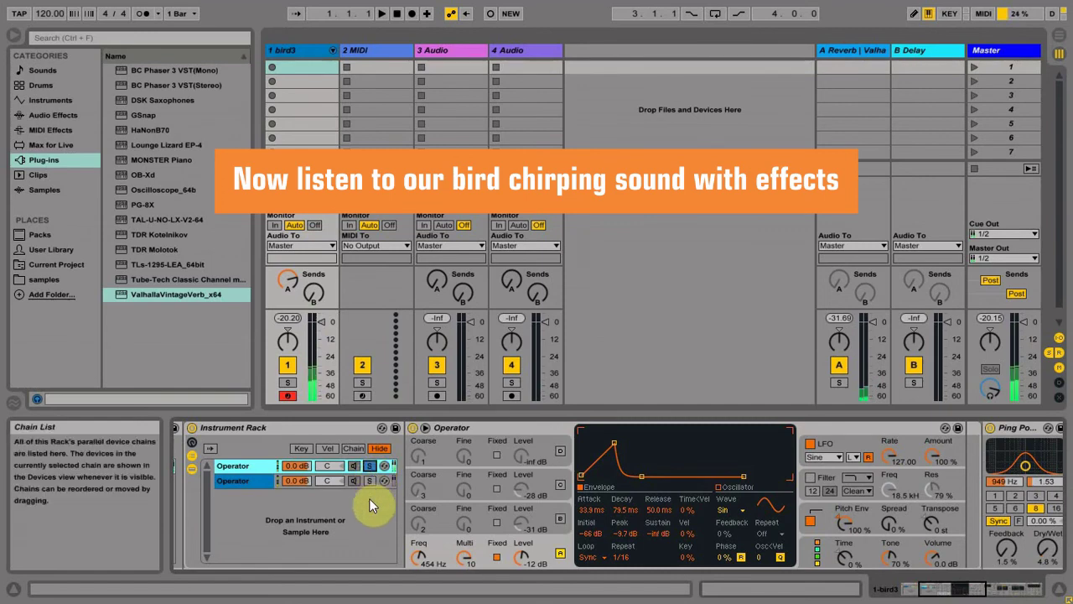
{"action": "left_click", "coordinate": [370, 480]}
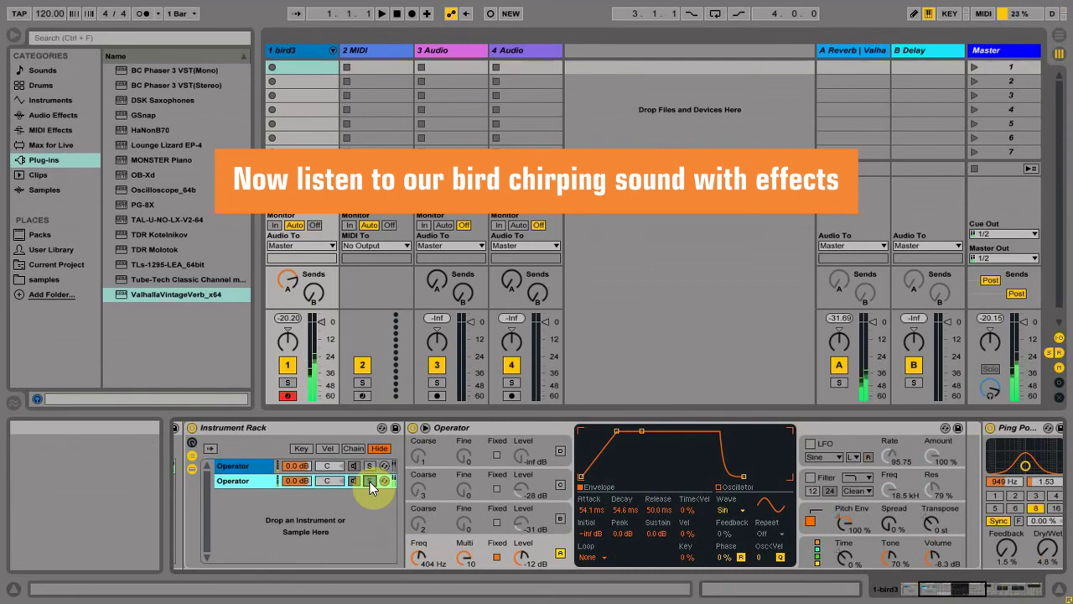
{"action": "left_click", "coordinate": [369, 467]}
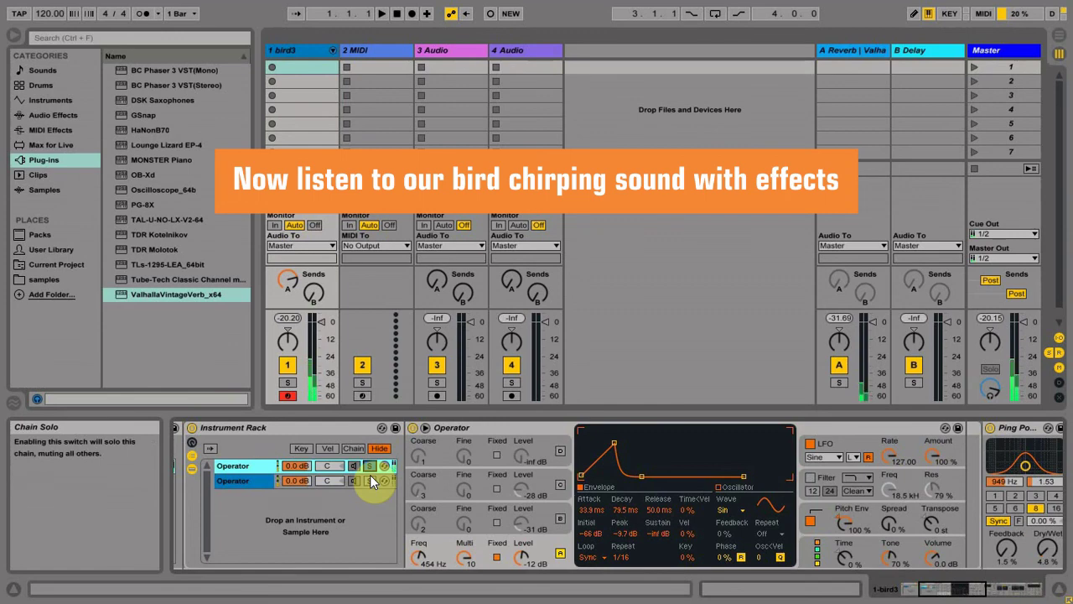
{"action": "left_click", "coordinate": [370, 481]}
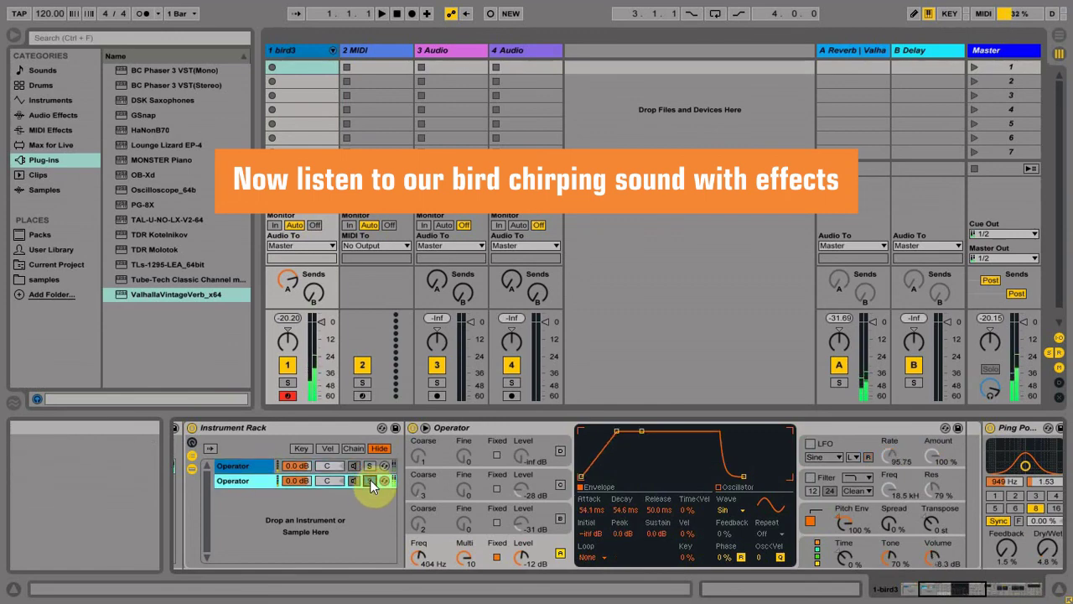
{"action": "left_click", "coordinate": [370, 469]}
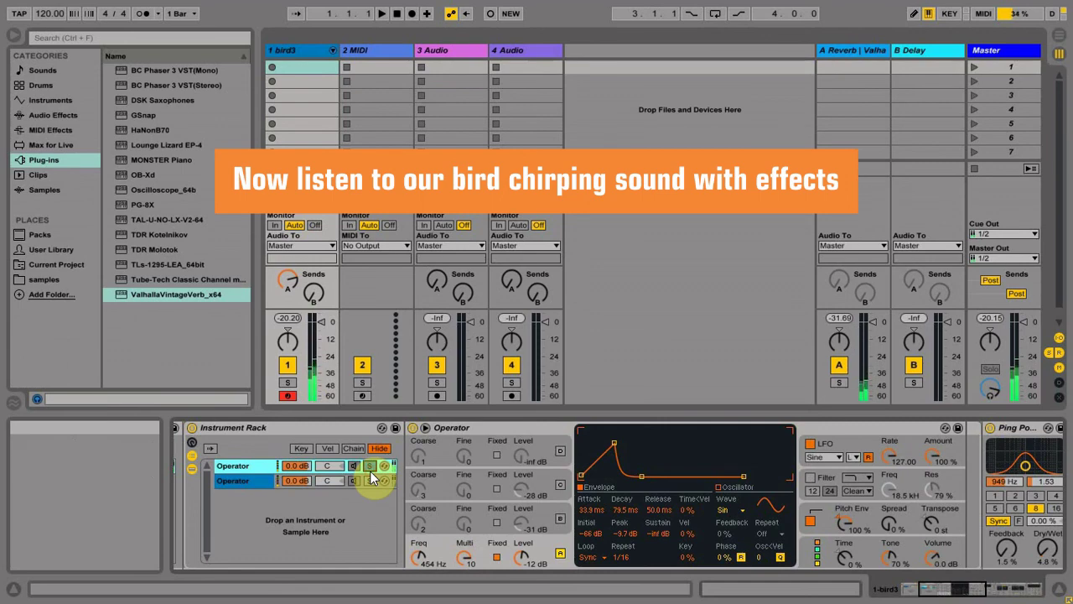